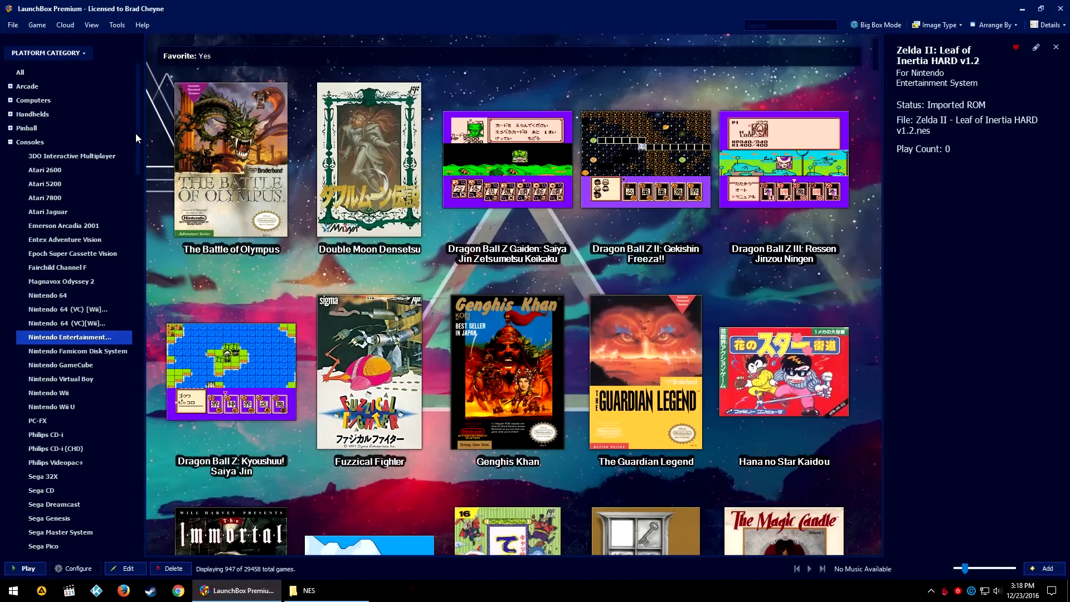
Open the Nintendo Entertainment System platform for editing and show its media folder paths.
mouse_move(178, 159)
click(119, 25)
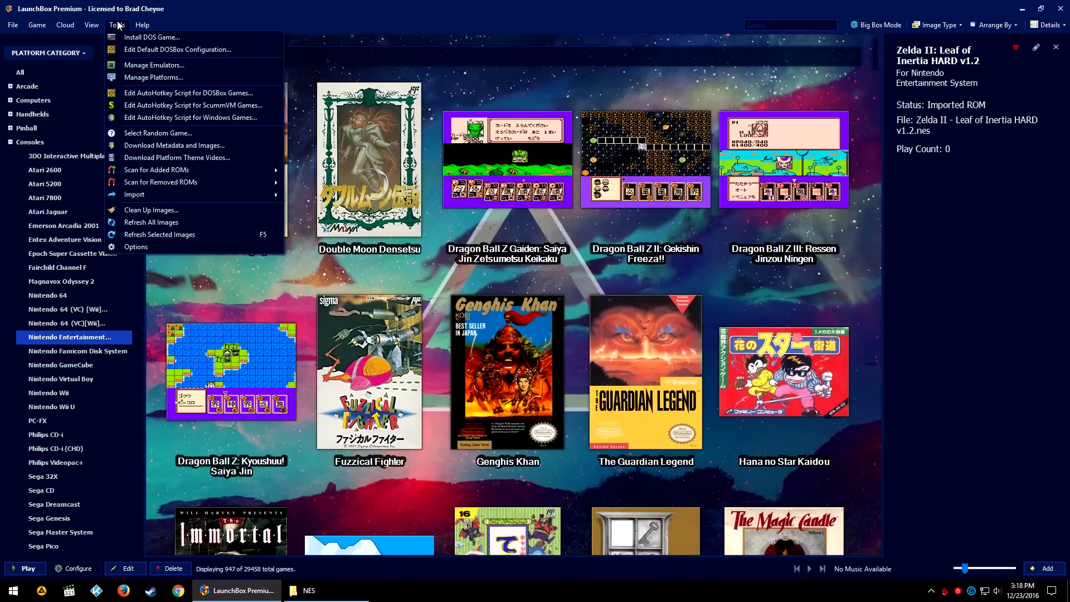
click(142, 77)
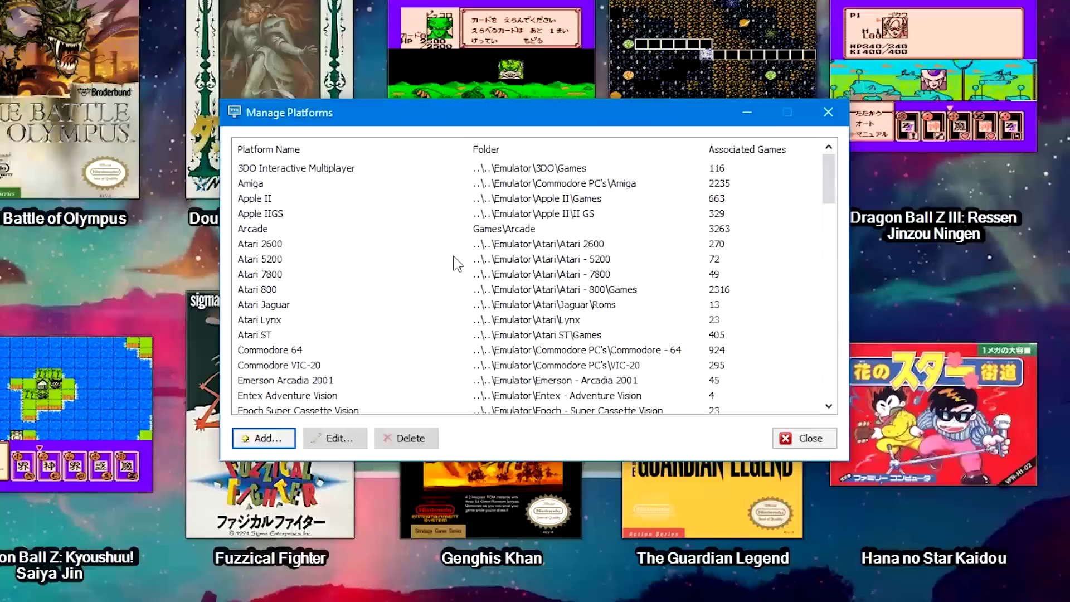
scroll(454, 262, down, 10)
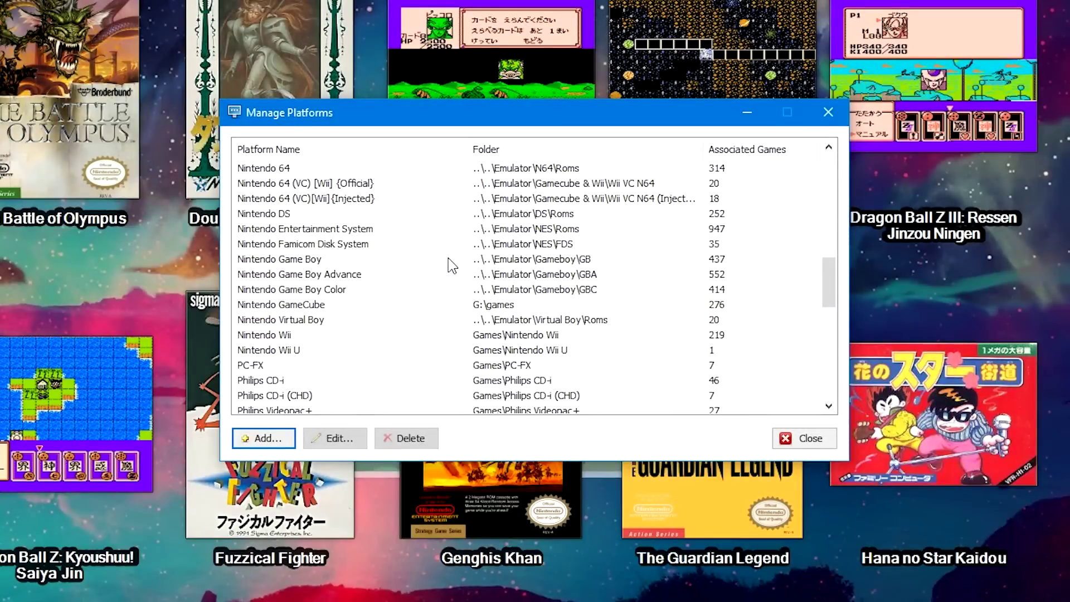
double_click(331, 230)
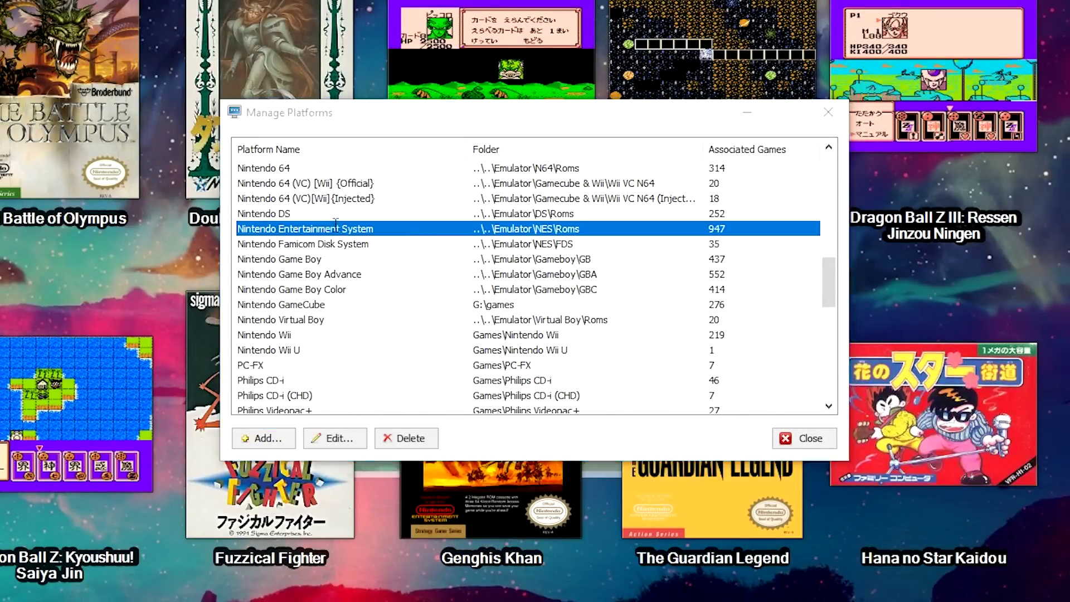
click(238, 93)
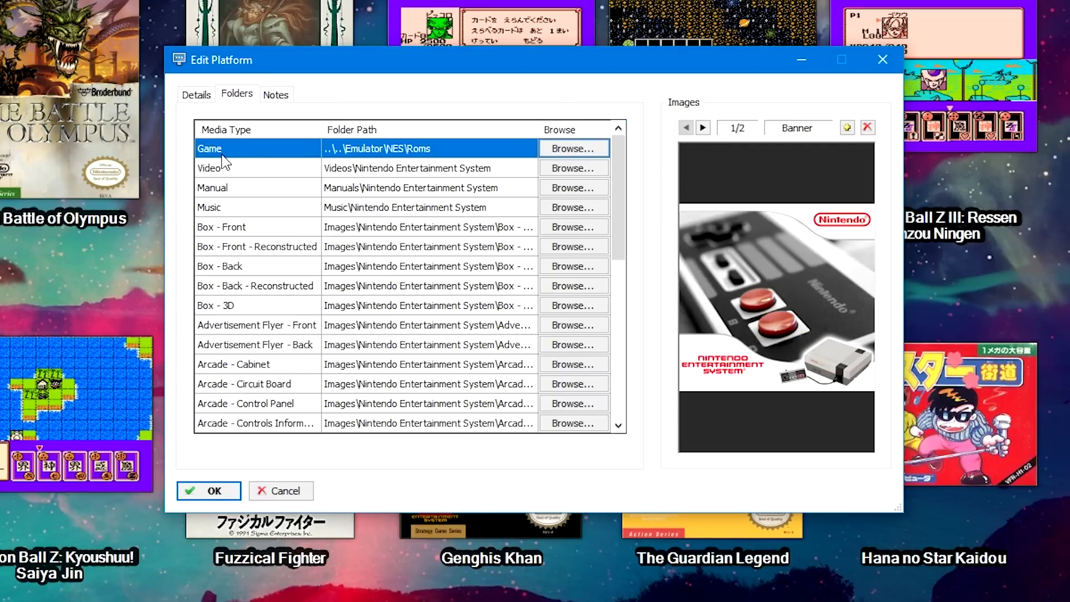
Browse the folder choices for the platform's Game path, leave them without choosing one, and close platform management.
click(600, 151)
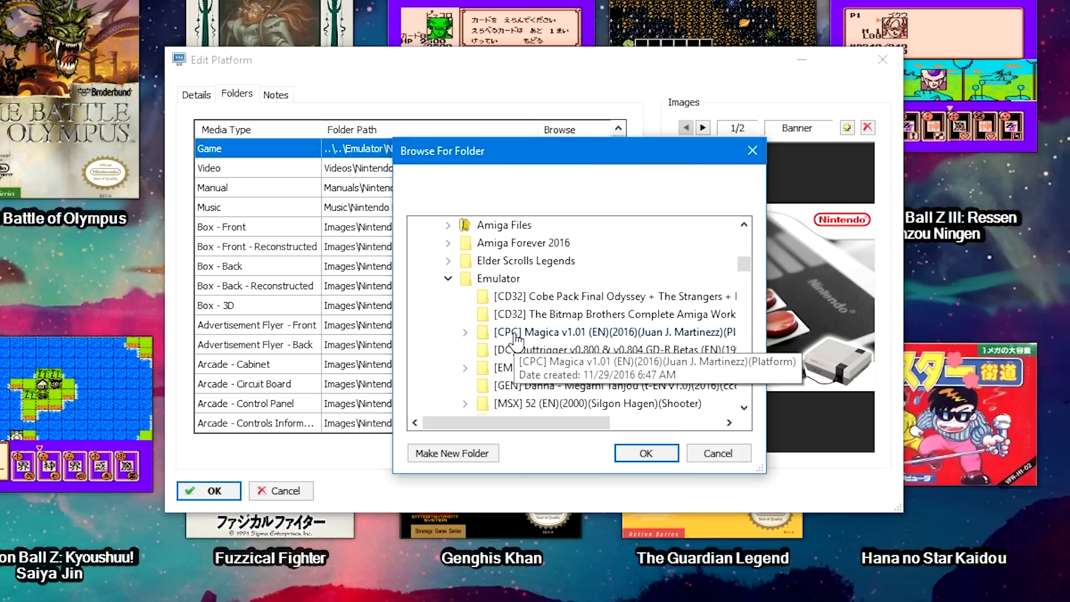
scroll(517, 338, down, 4)
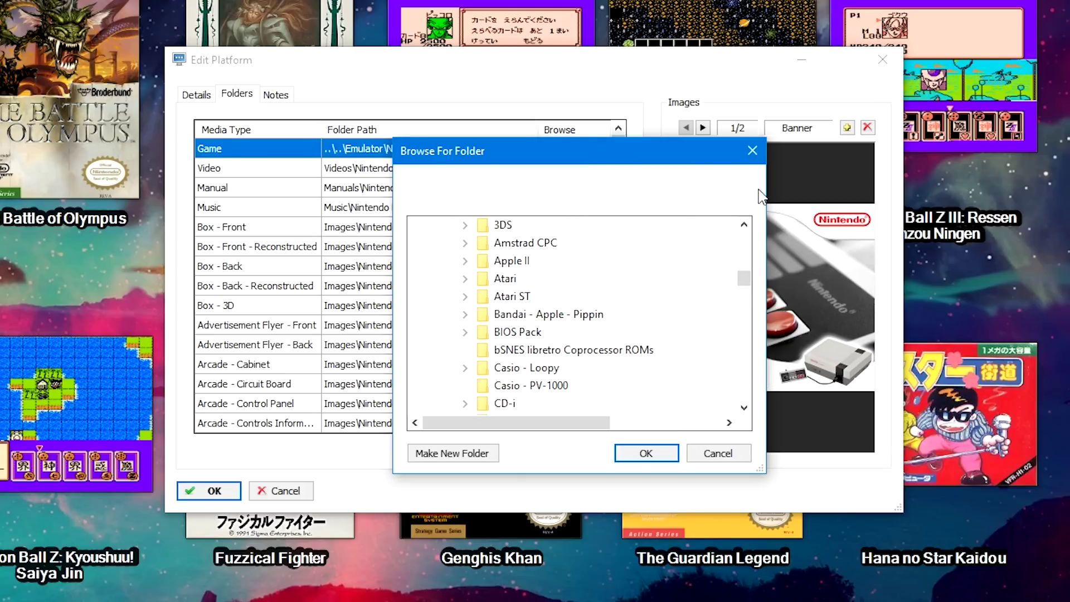
click(751, 149)
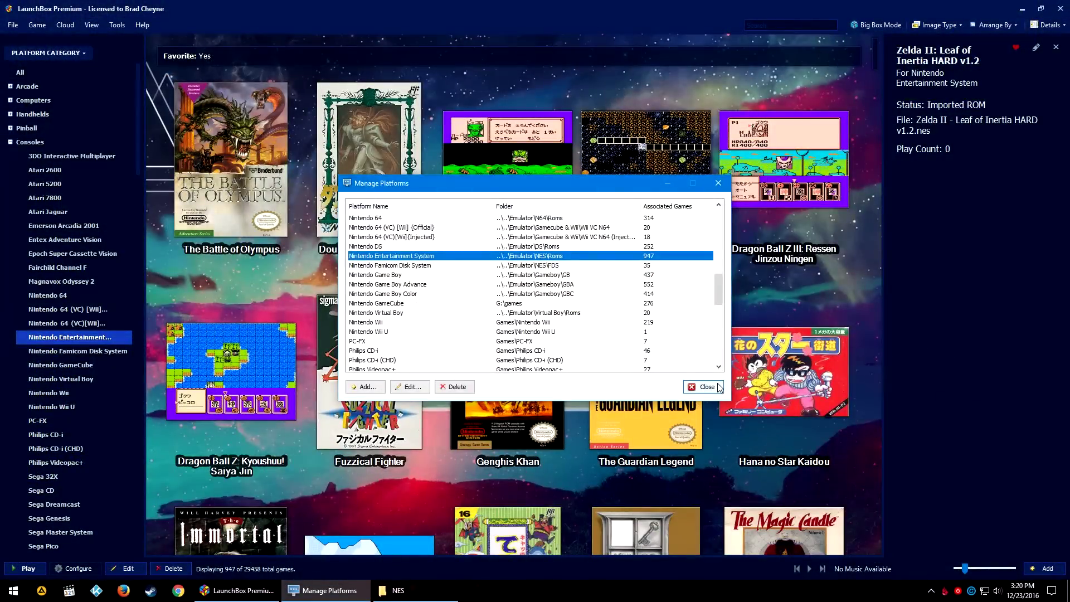
click(718, 384)
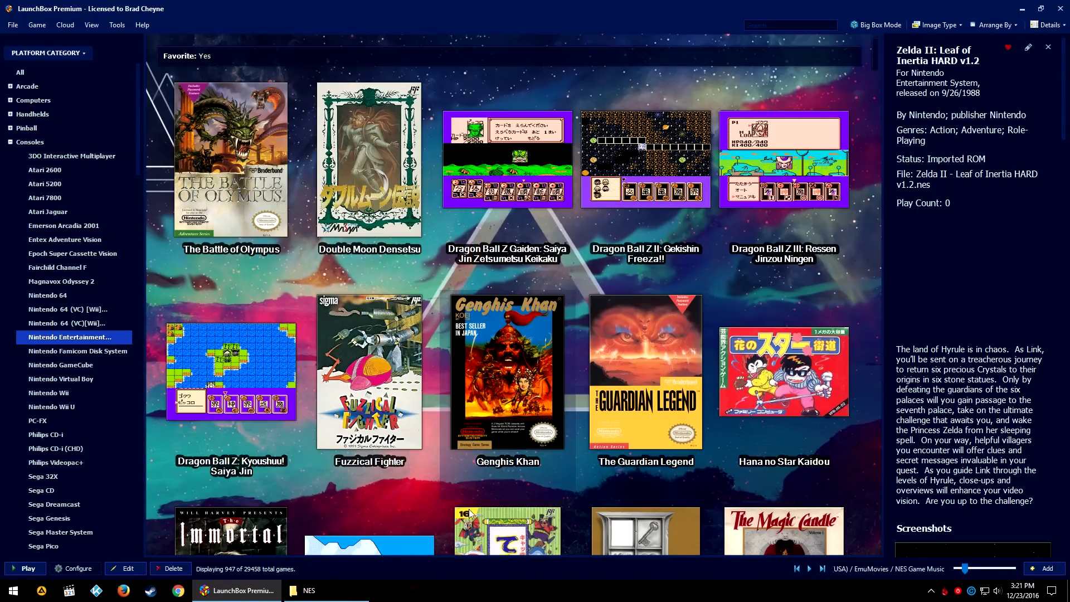
Switch to File Explorer and move the eight selected .nes files from the NES folder into its Roms subfolder.
mouse_move(507, 524)
key(alt+Tab)
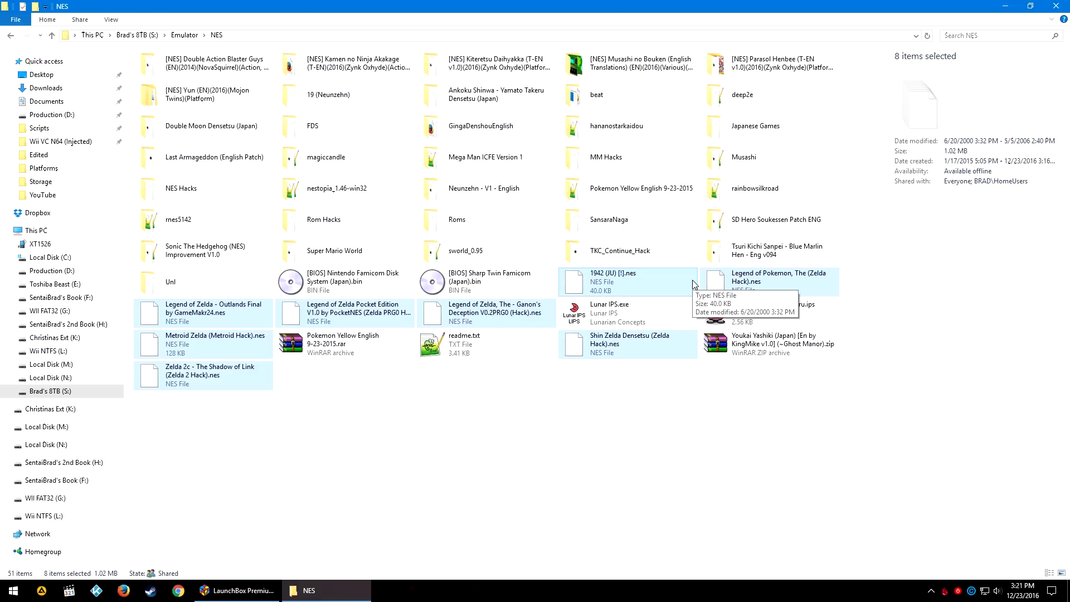
drag(664, 279, 529, 229)
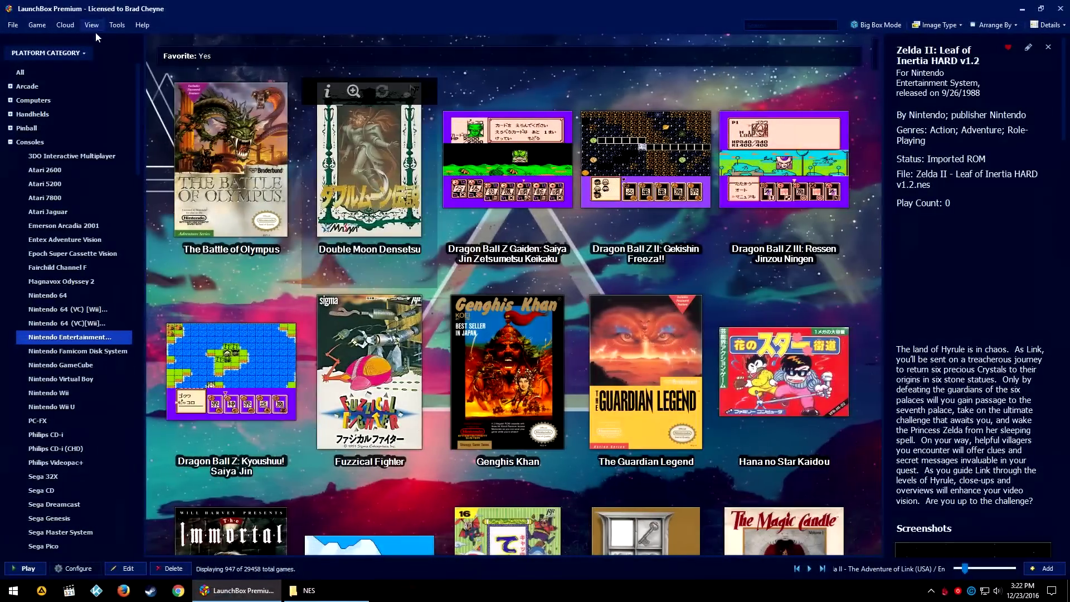
In LaunchBox, scan for added Nintendo Entertainment System ROMs, accepting LaunchBox Games Database metadata, all image types and all EmuMovies media.
click(117, 25)
mouse_move(189, 174)
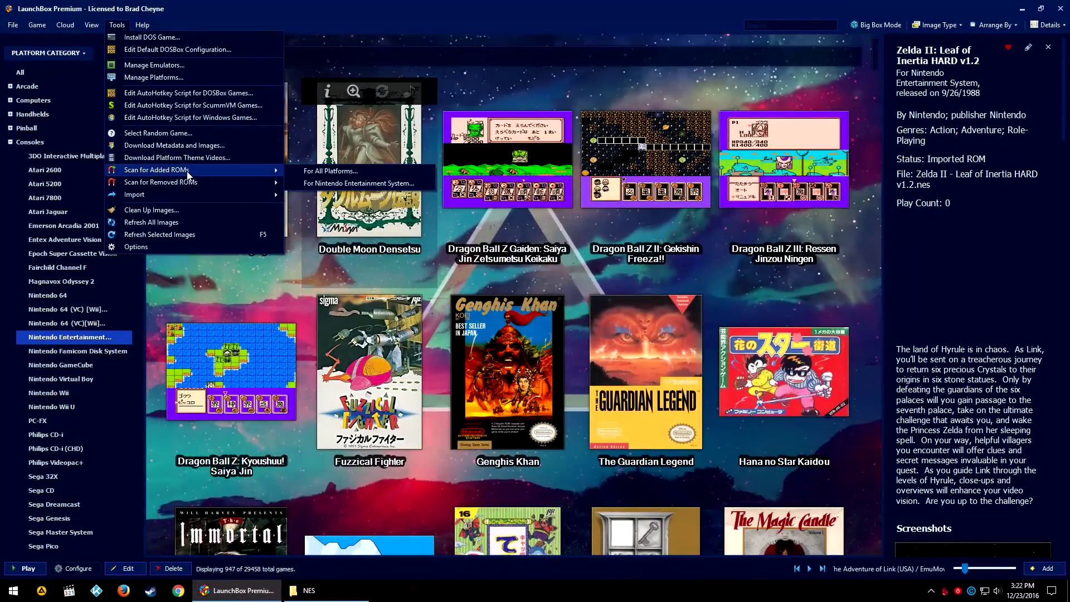
click(300, 184)
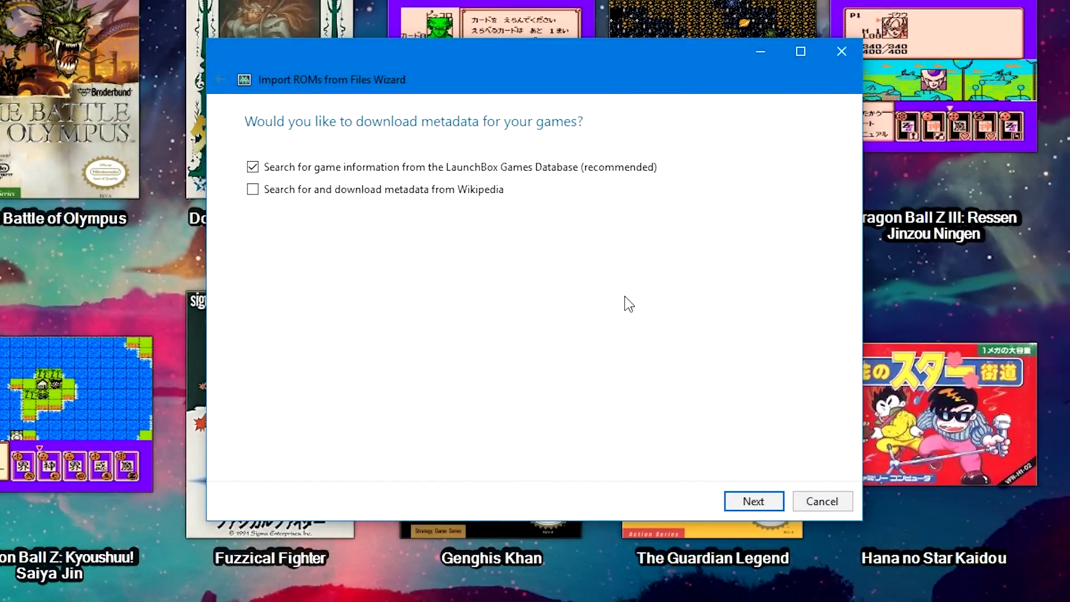
click(732, 510)
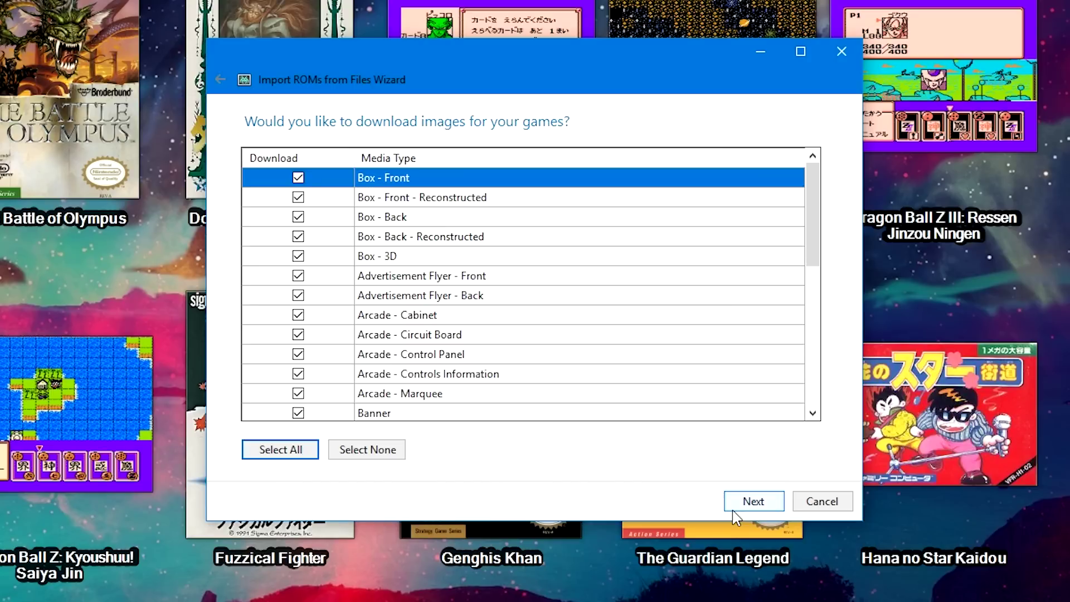
click(739, 505)
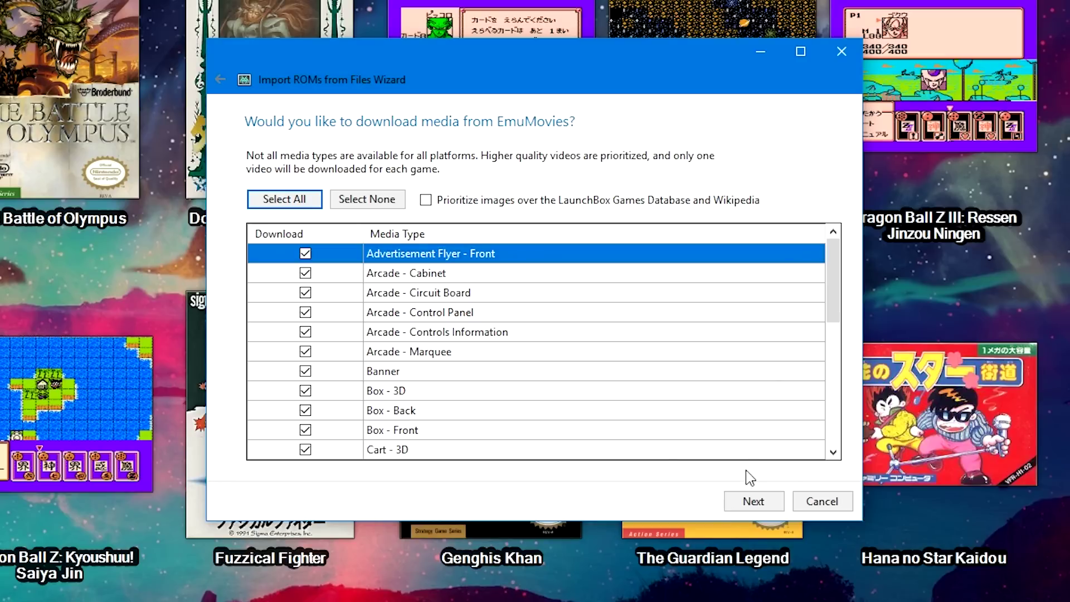
click(752, 503)
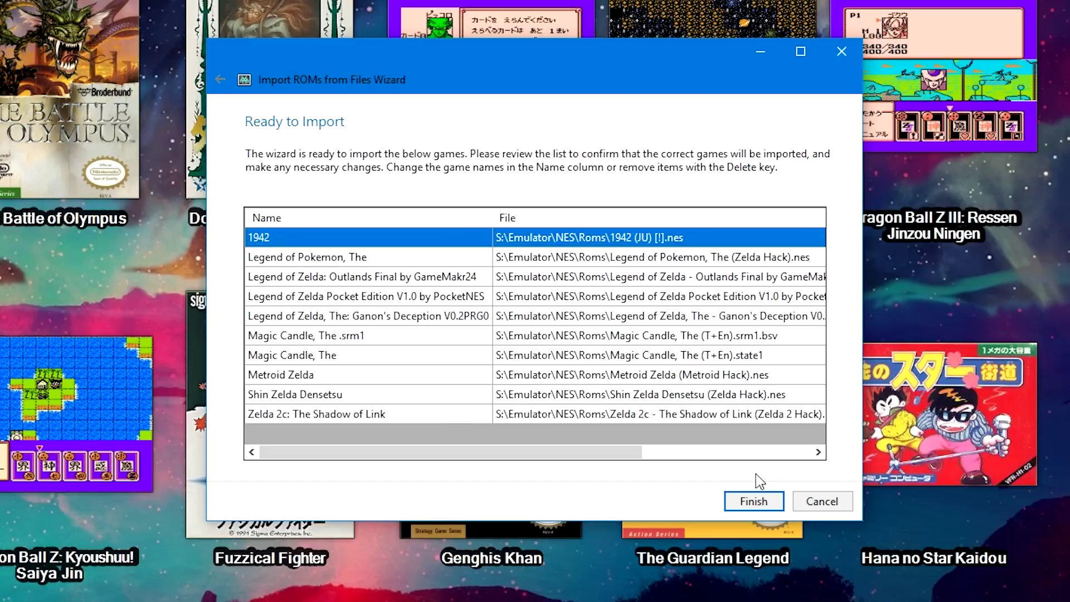
Remove the .bsv and .state1 Magic Candle entries from the import list and import the remaining games.
drag(859, 521, 1051, 556)
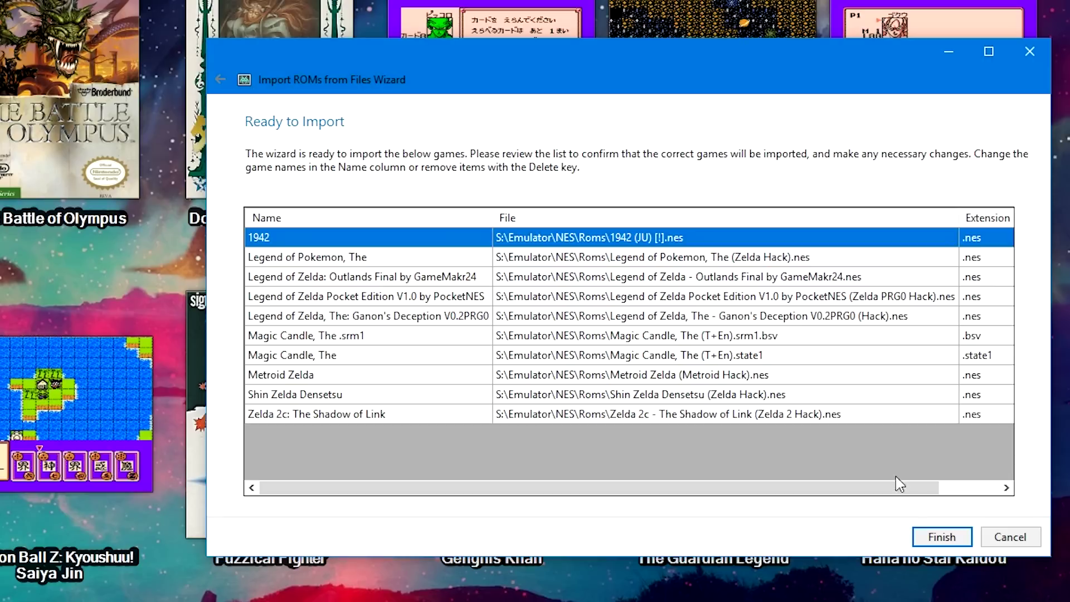
click(359, 341)
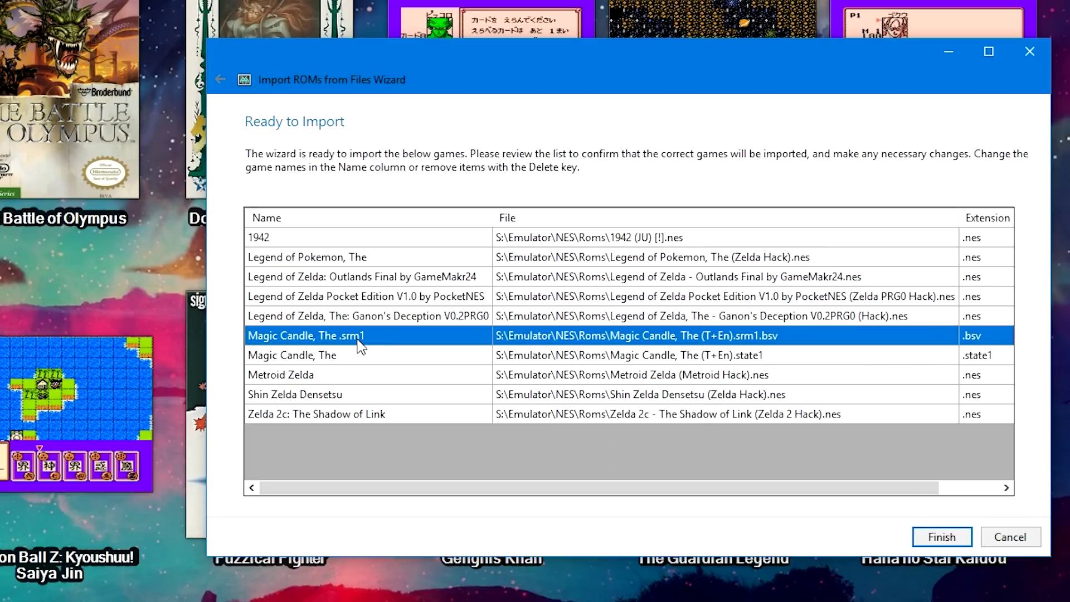
click(349, 369)
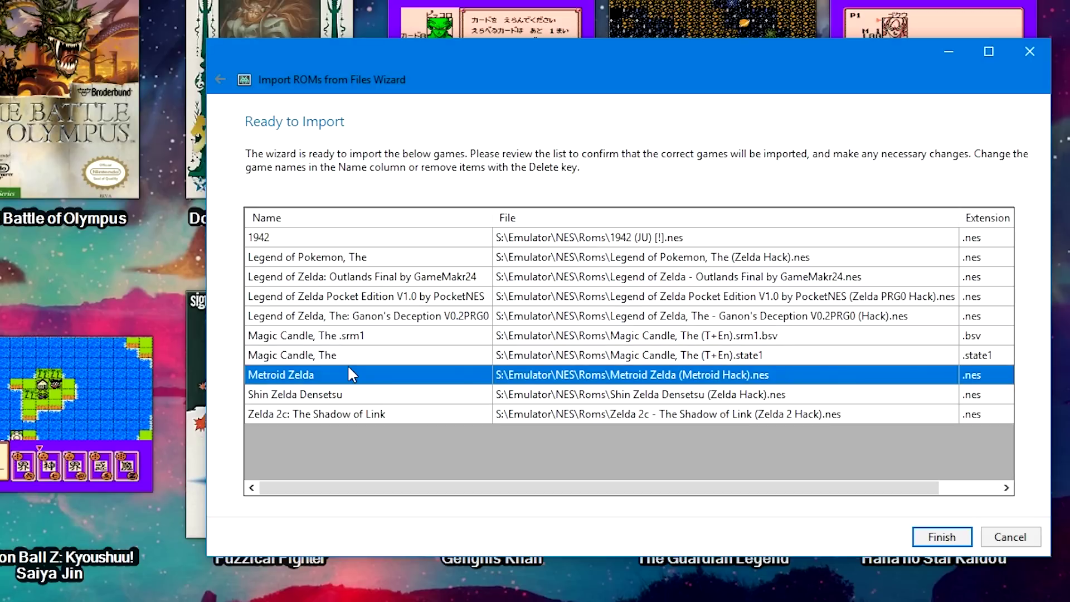
click(358, 361)
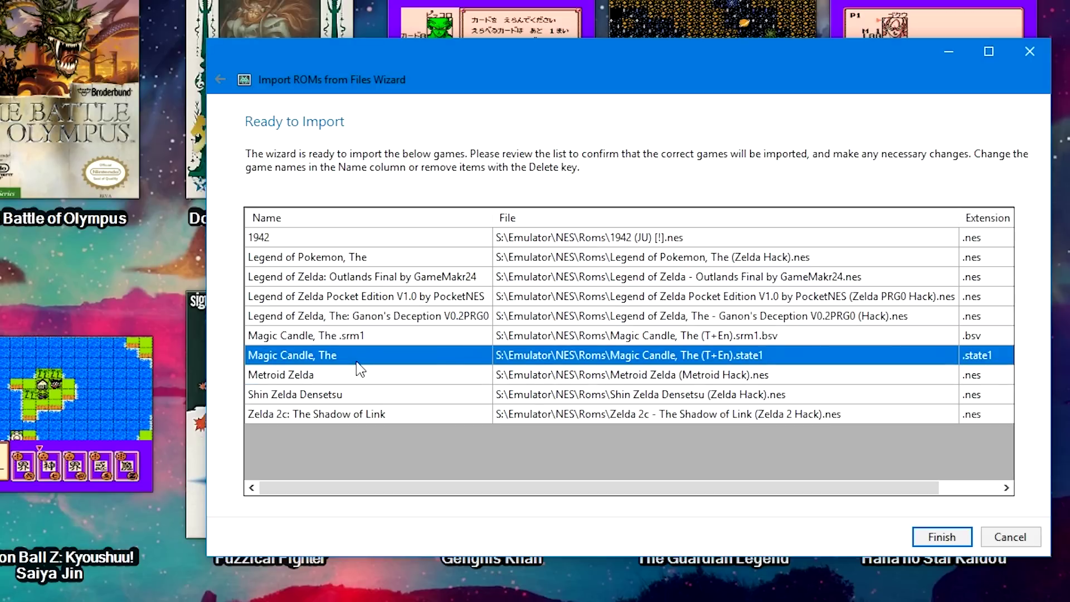
click(374, 338)
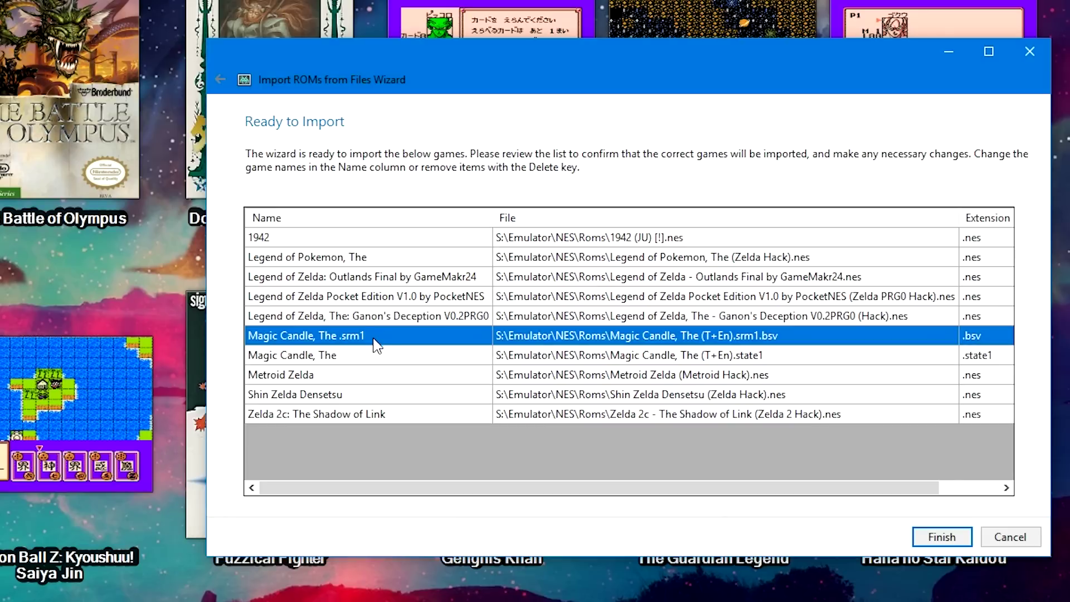
key(Delete)
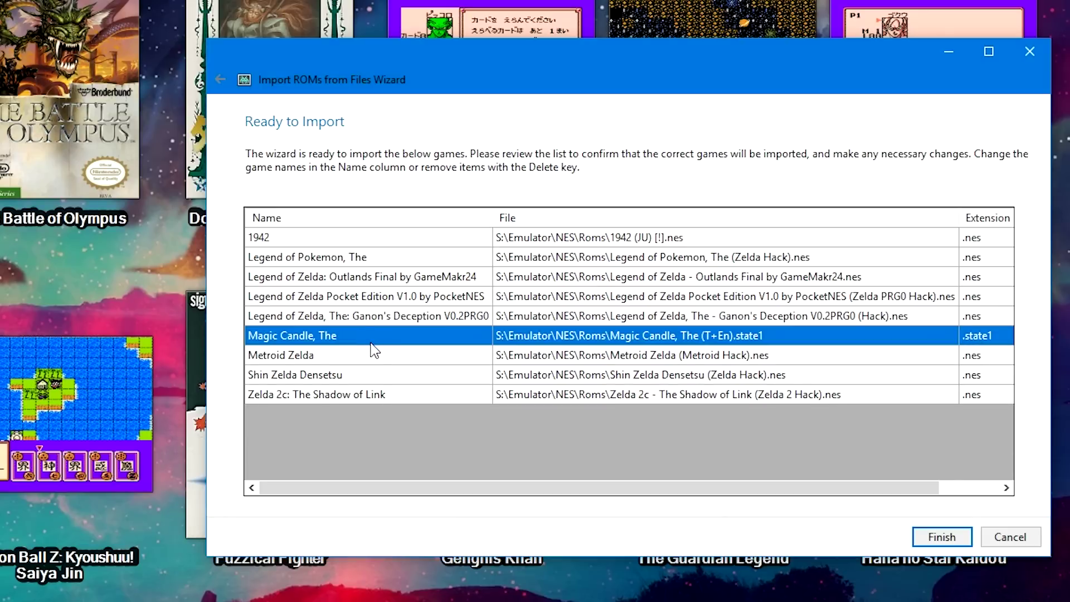
click(382, 337)
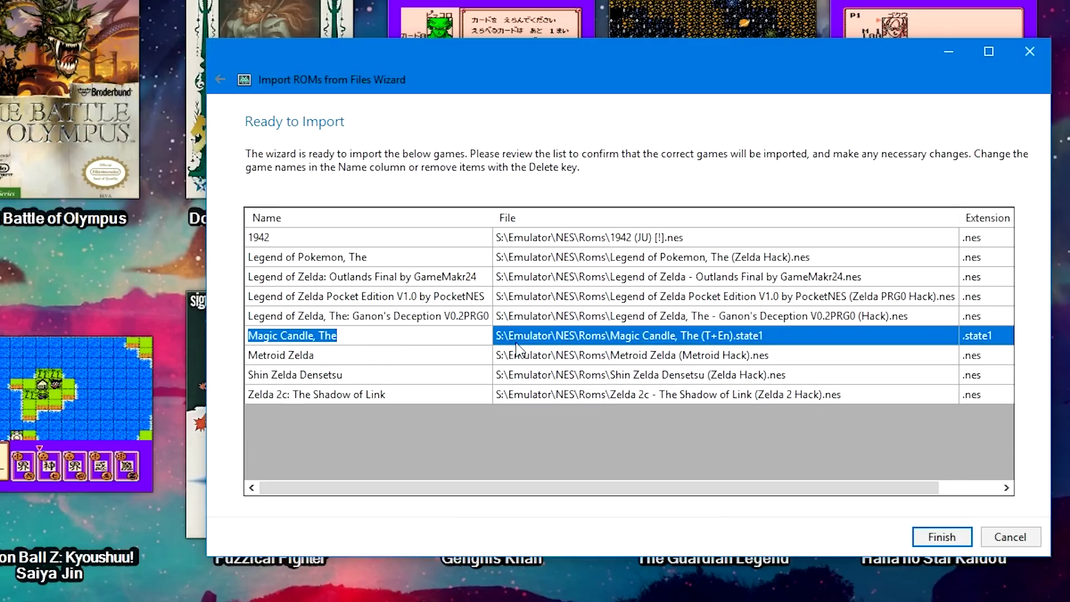
key(Escape)
key(Delete)
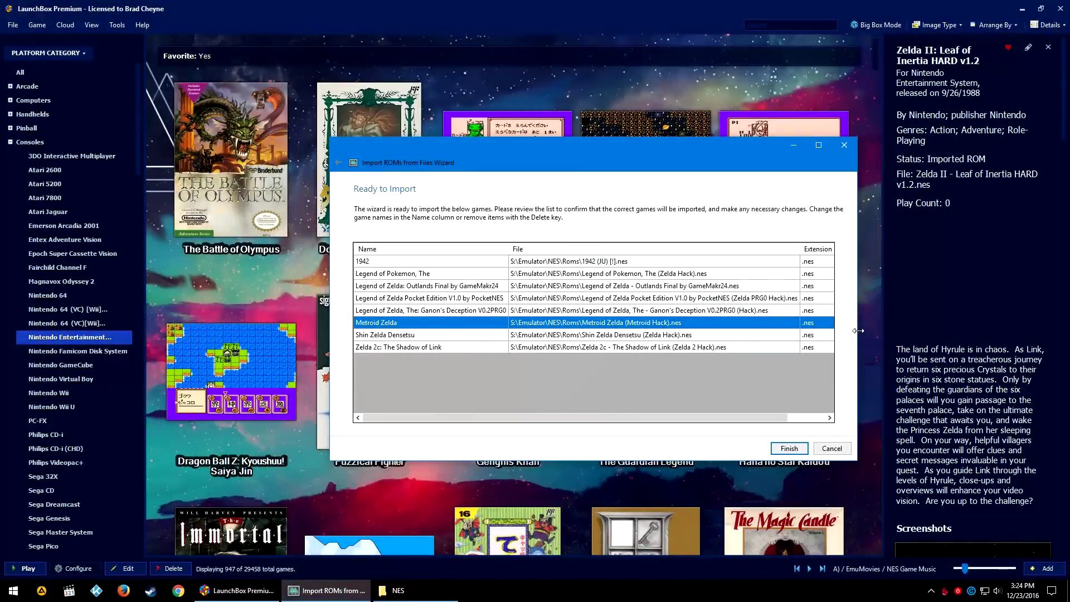
click(779, 446)
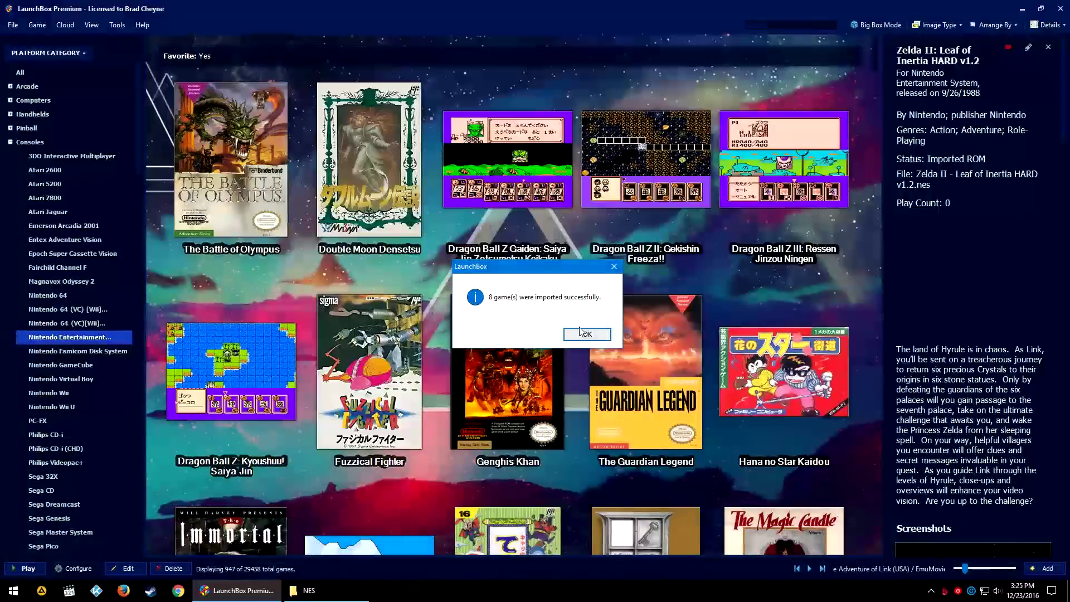
click(580, 331)
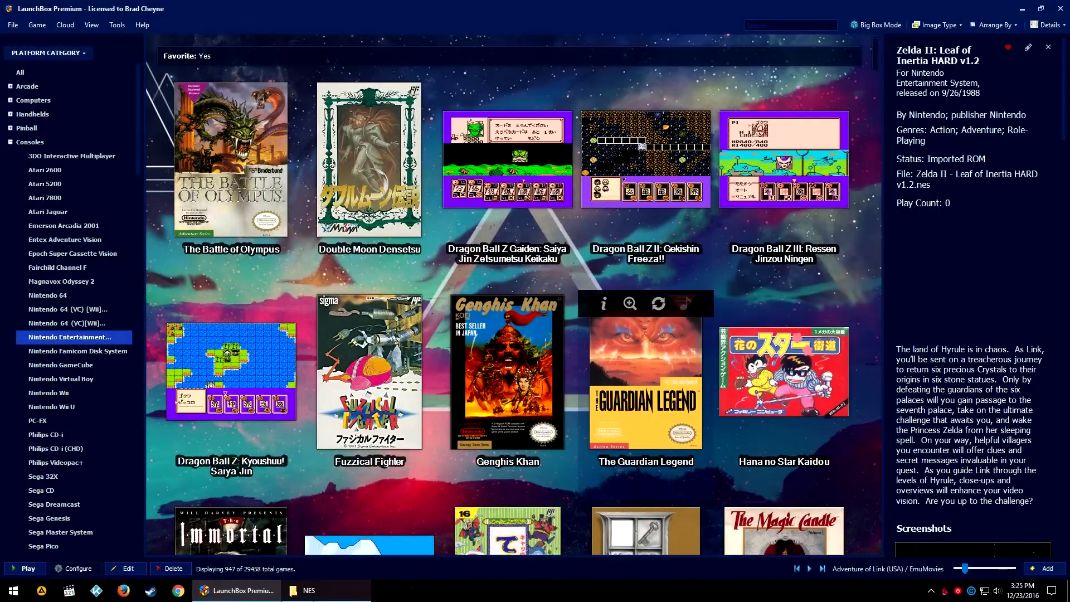
In File Explorer, move 1942 (JU) [!].nes out of the Roms folder into its parent NES folder.
click(313, 598)
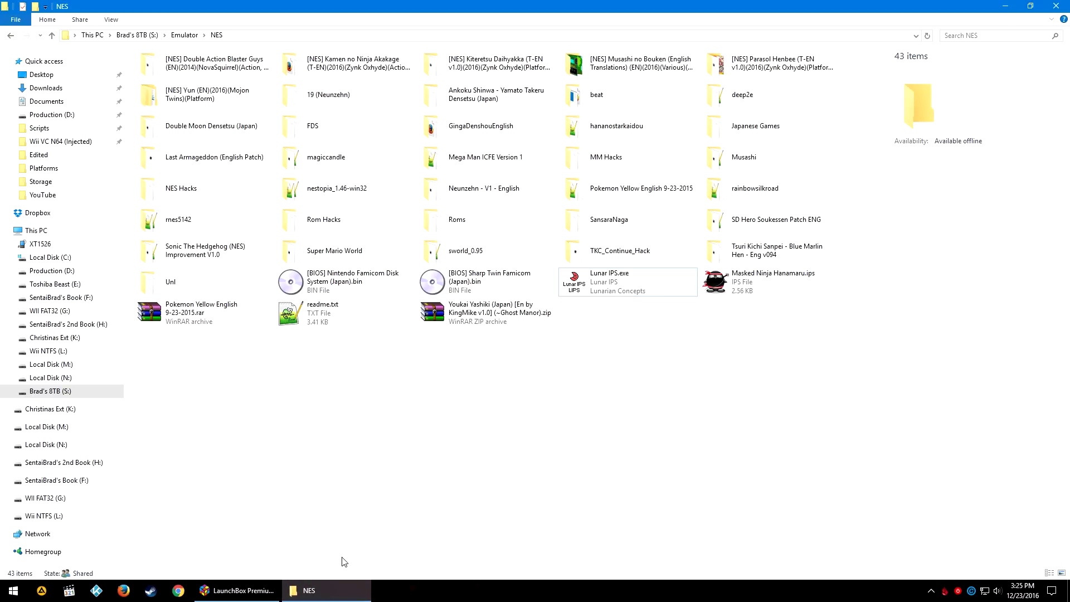
double_click(481, 226)
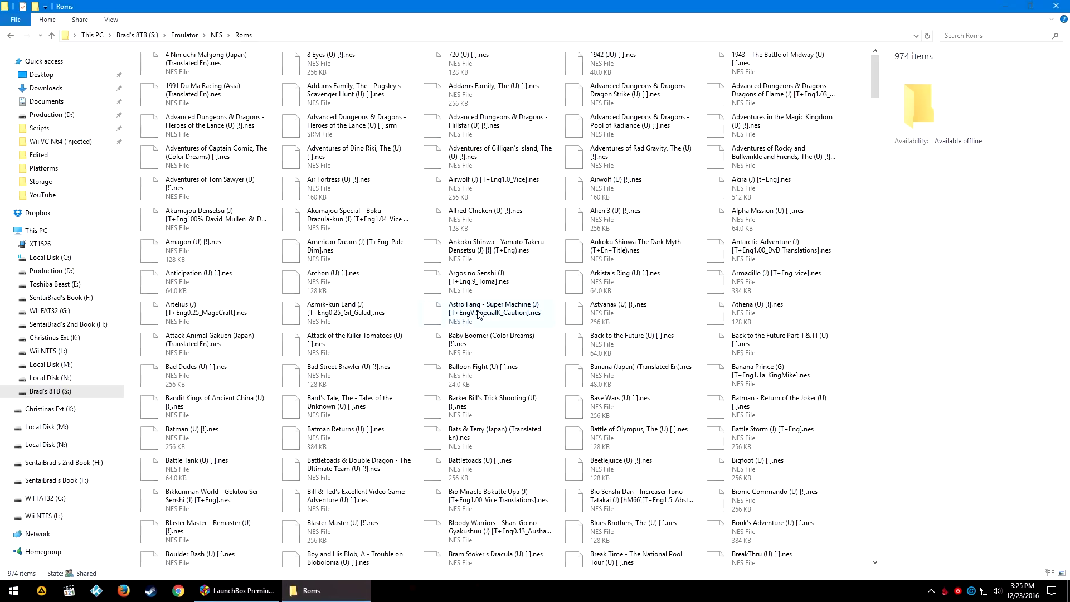
right_click(599, 72)
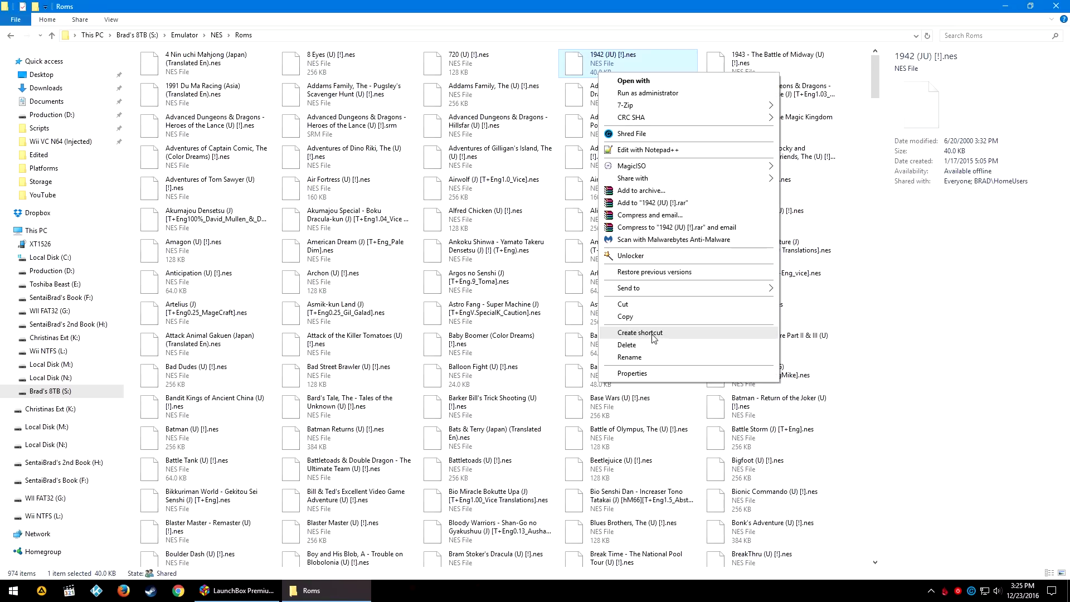
click(652, 305)
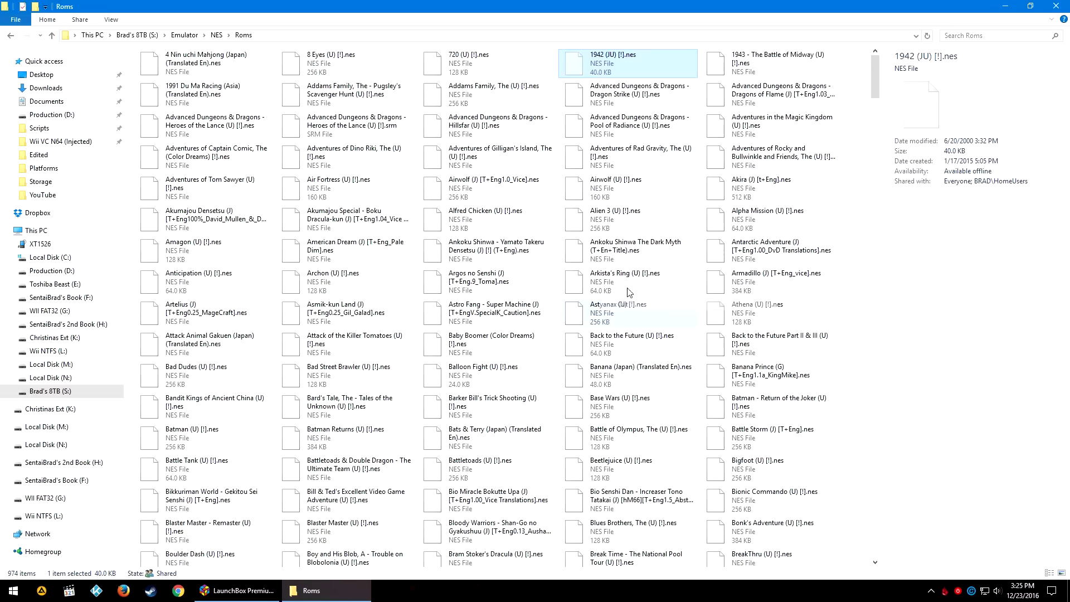
click(217, 35)
key(ctrl+v)
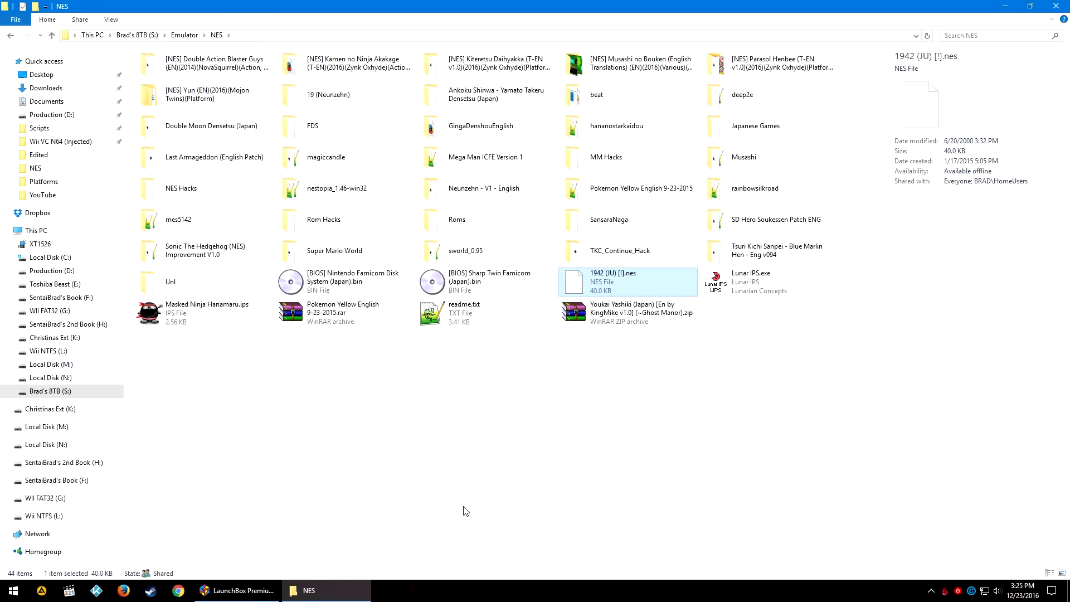
In LaunchBox, scan for removed Nintendo Entertainment System ROMs and remove 1942 from the library.
click(237, 590)
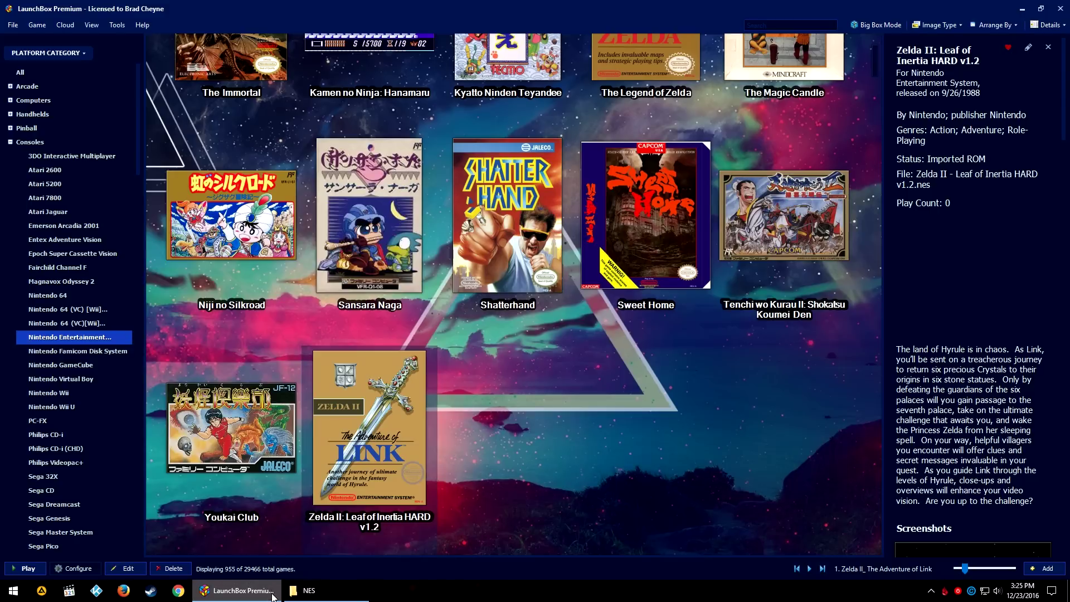
click(116, 23)
mouse_move(185, 183)
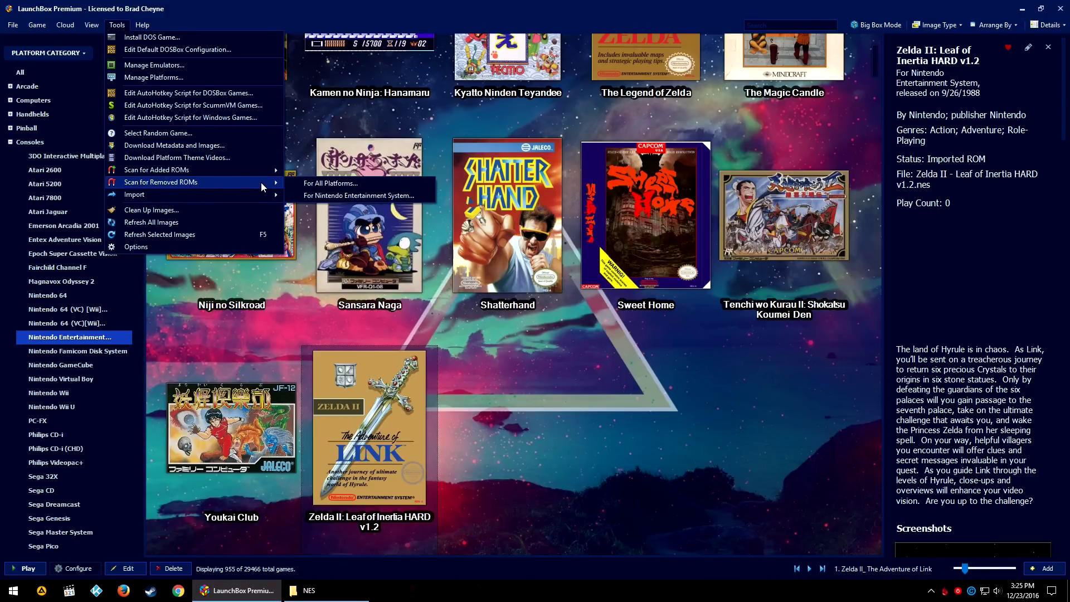
click(312, 196)
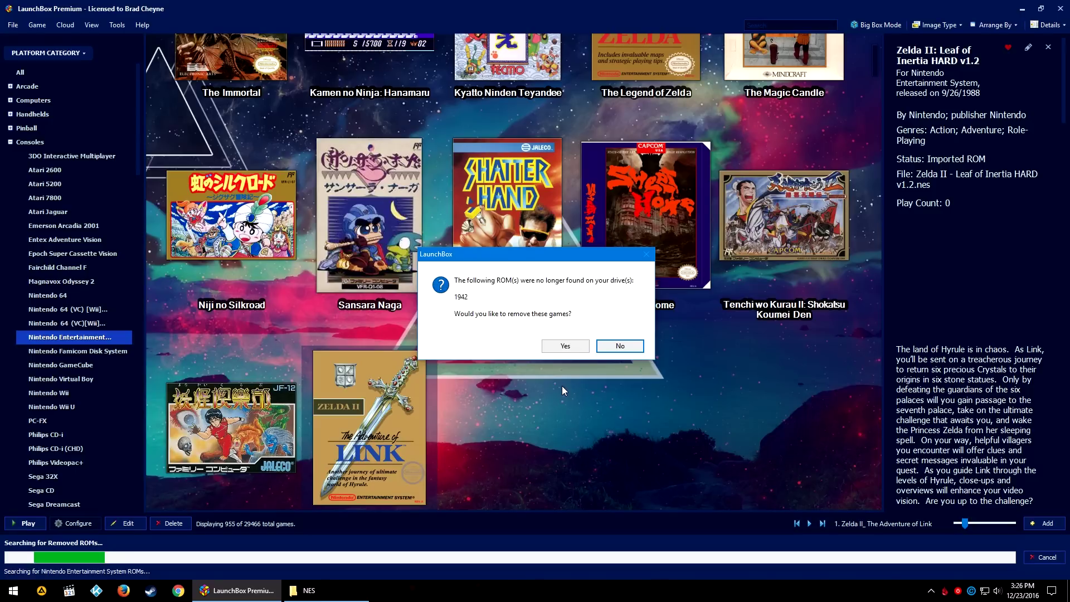
click(566, 347)
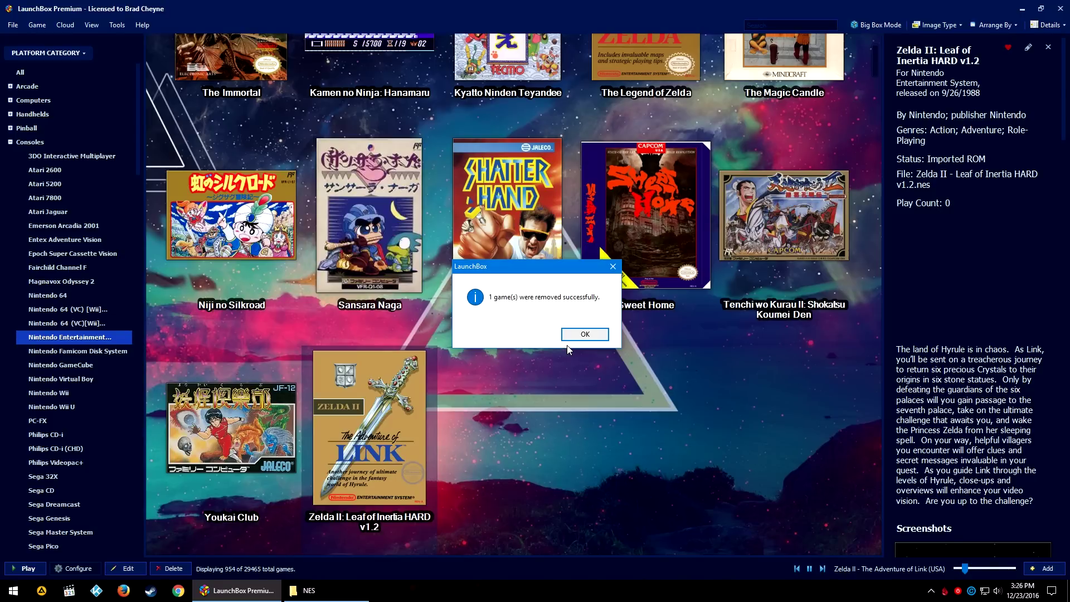
click(583, 333)
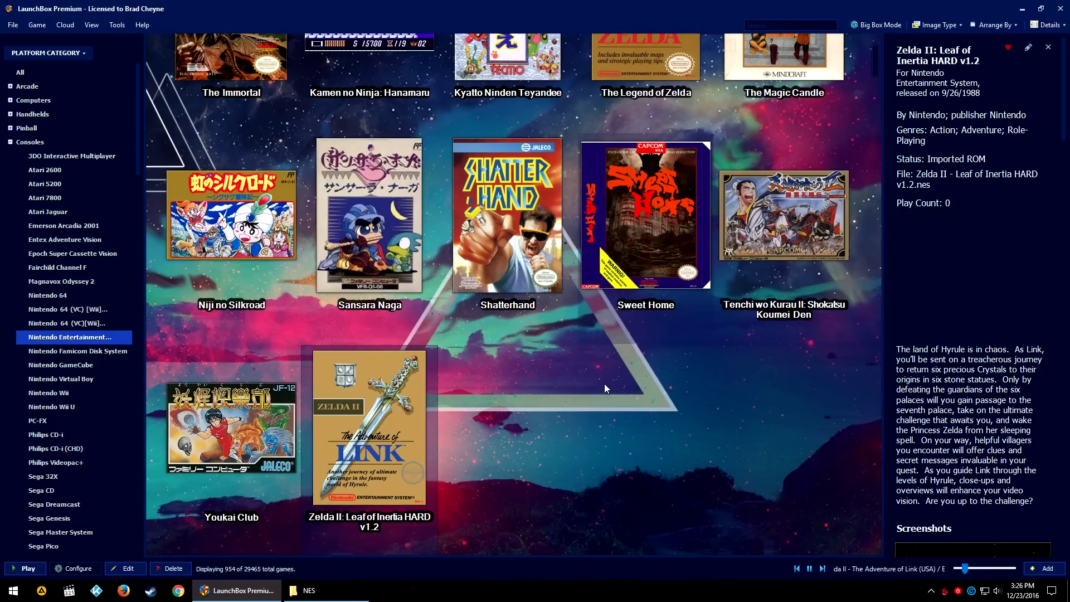
Pause the game music playback.
click(814, 571)
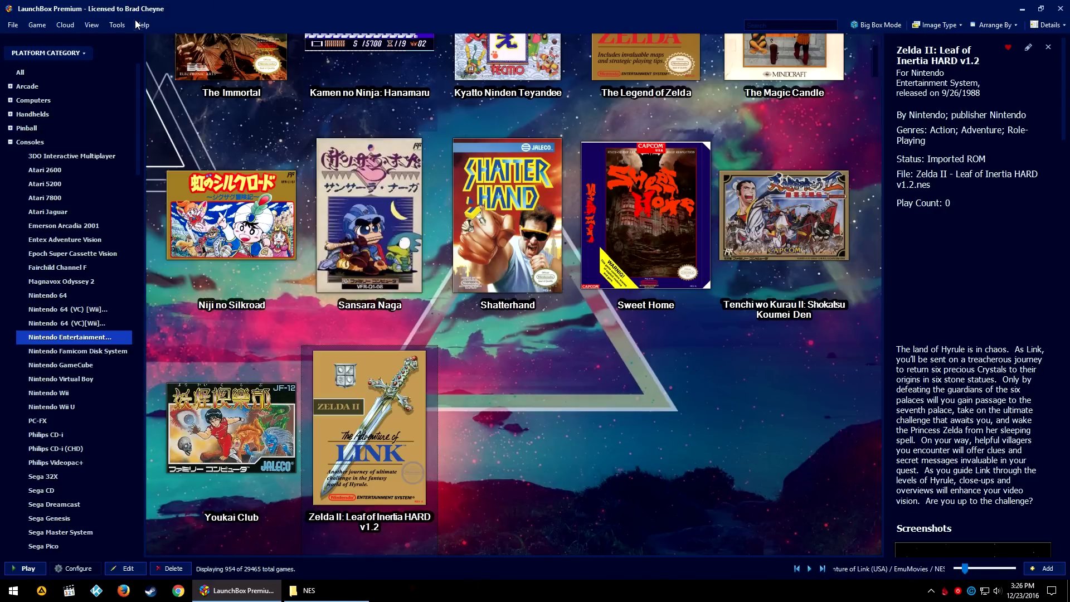
click(118, 26)
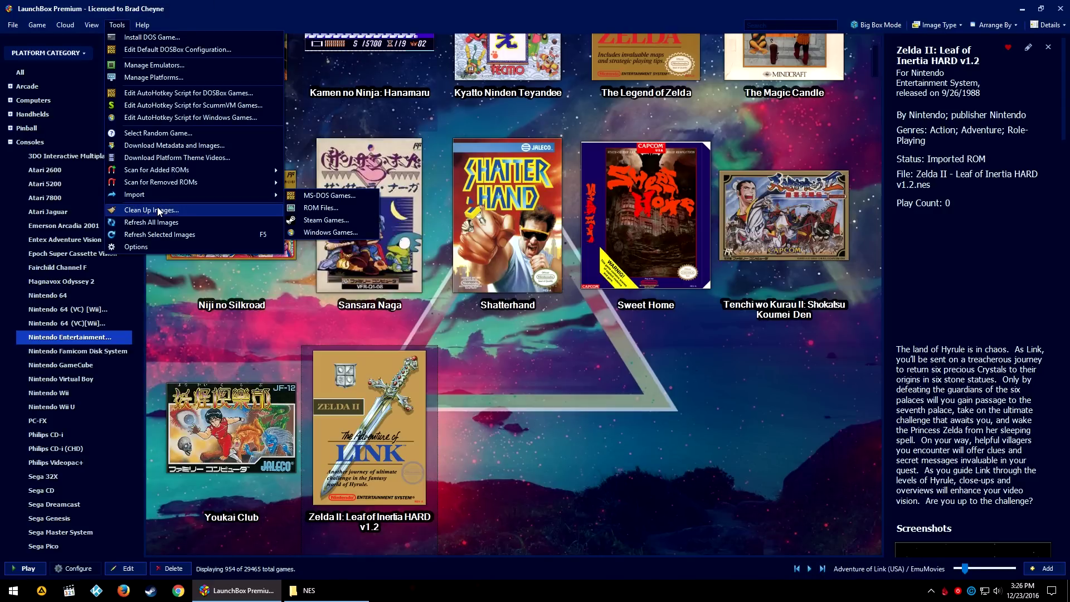
click(558, 398)
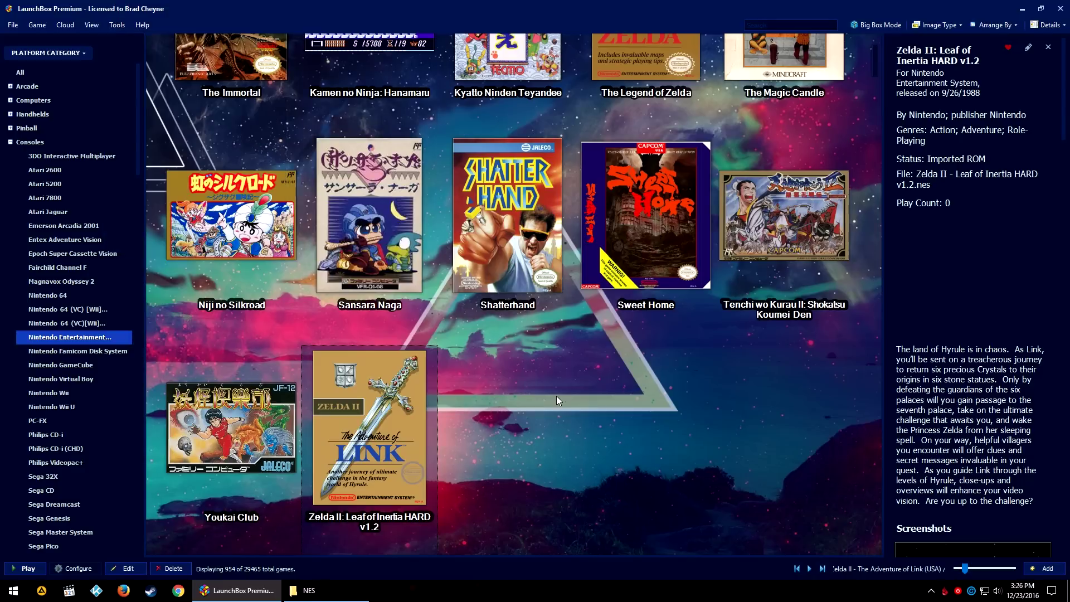